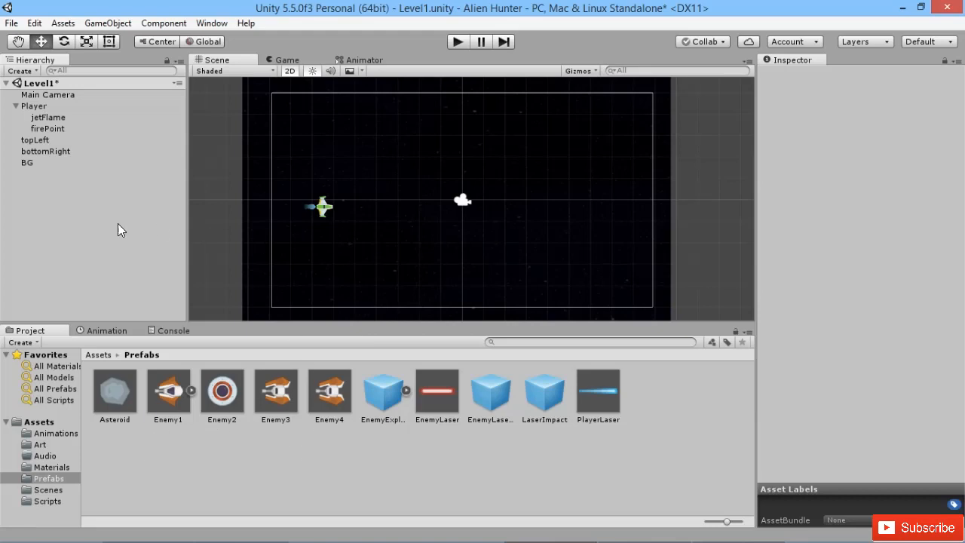
- Create an empty game object named Wave1 and move it horizontally to about X 5.02
{"action": "right_click", "coordinate": [47, 208]}
{"action": "left_click", "coordinate": [91, 312]}
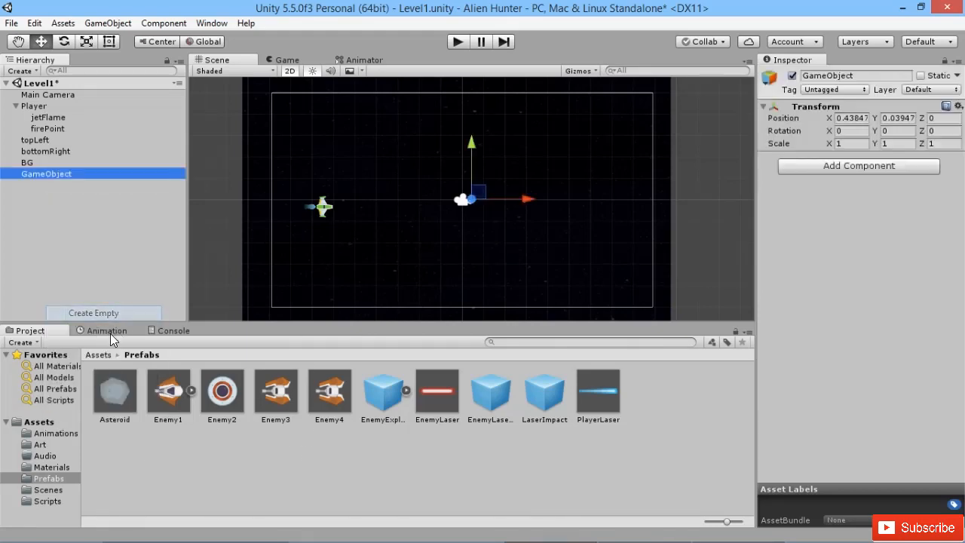
{"action": "key", "text": "F2"}
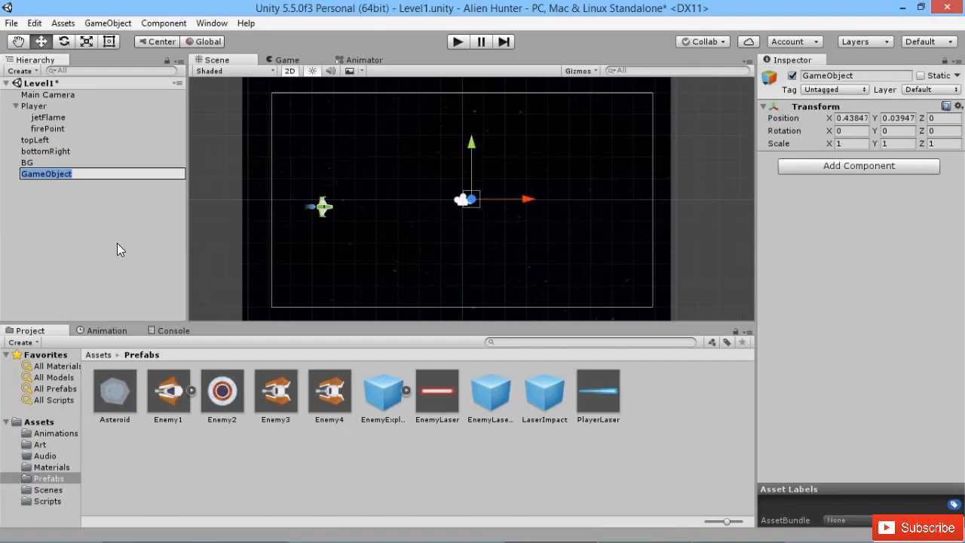
{"action": "type", "text": "Wave1"}
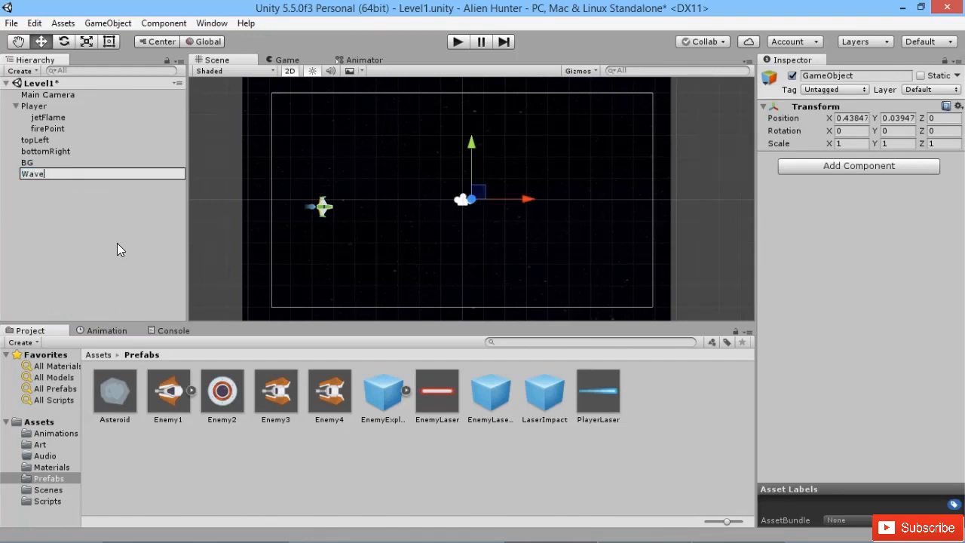
{"action": "key", "text": "Return"}
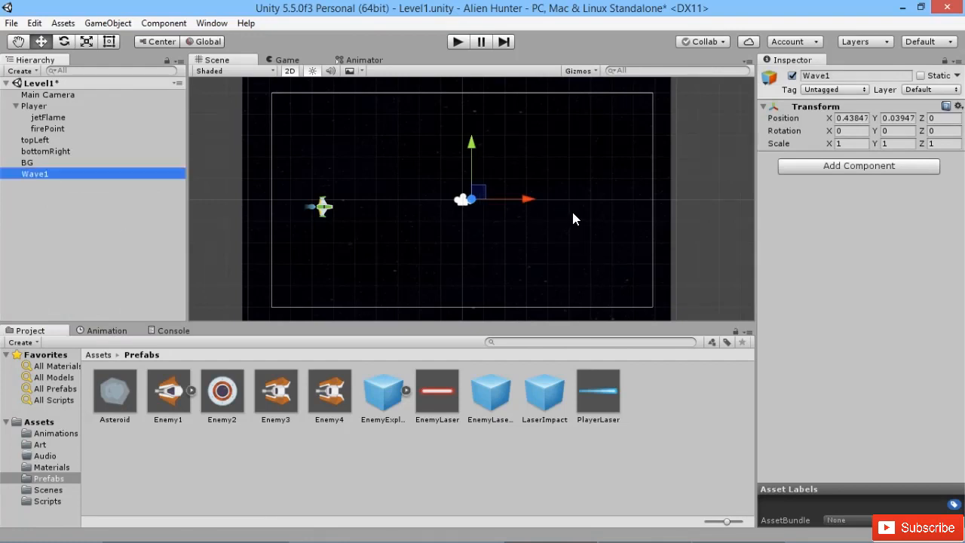
{"action": "left_click_drag", "start_coordinate": [573, 219], "coordinate": [668, 215]}
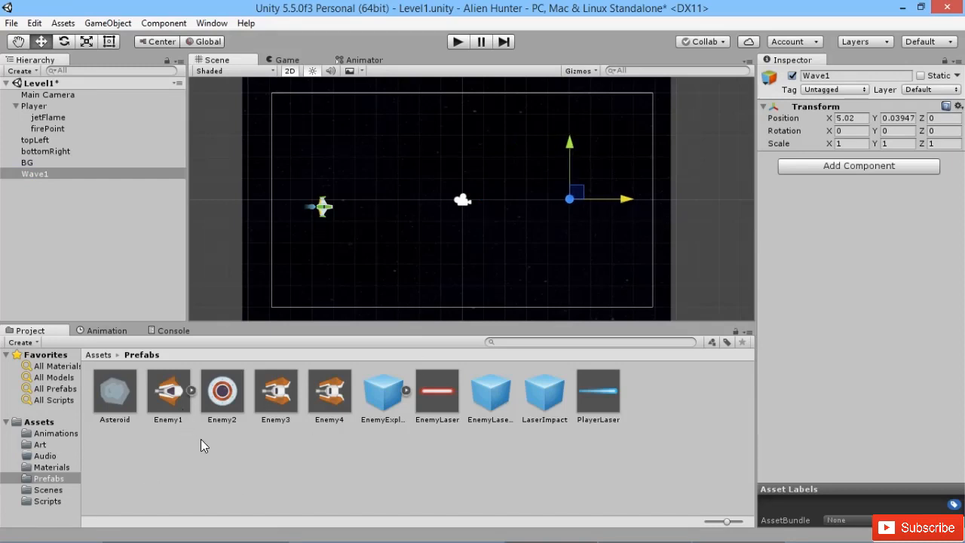
- Place four Enemy1 prefabs in a column ahead of the player, shifting the lowest one to about X 3.87
{"action": "left_click_drag", "start_coordinate": [168, 391], "coordinate": [605, 246]}
{"action": "left_click_drag", "start_coordinate": [177, 425], "coordinate": [513, 194]}
{"action": "left_click_drag", "start_coordinate": [684, 140], "coordinate": [586, 126]}
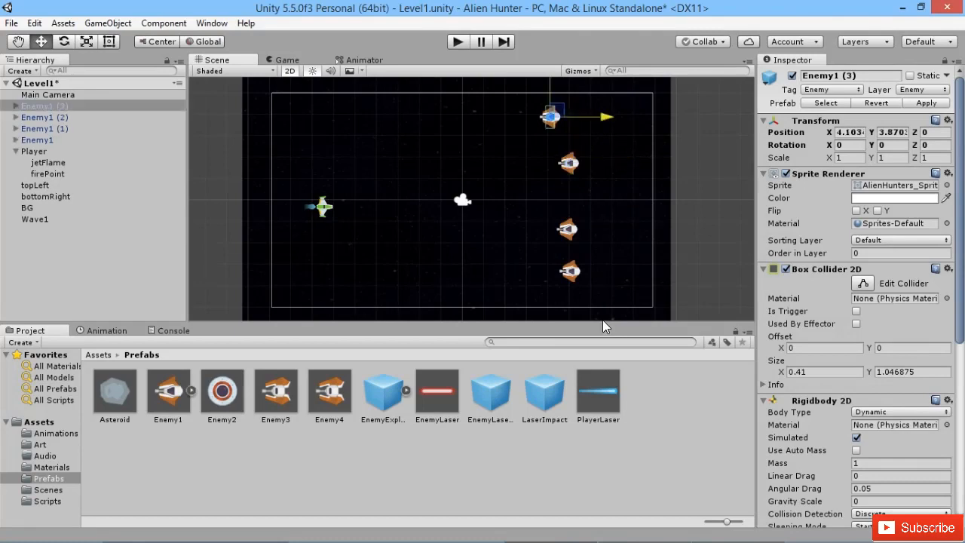
{"action": "left_click", "coordinate": [571, 272]}
{"action": "left_click_drag", "start_coordinate": [650, 282], "coordinate": [637, 284]}
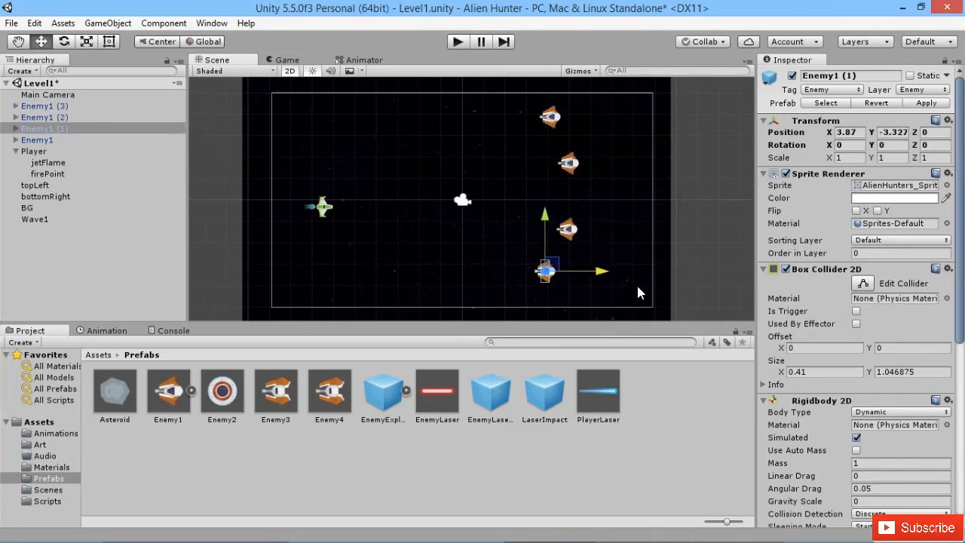
- Turn off Move Up in the Enemy Movement script for the two upper Enemy1 ships
{"action": "scroll", "coordinate": [919, 412], "scroll_direction": "down", "scroll_amount": 2}
{"action": "scroll", "coordinate": [919, 412], "scroll_direction": "down", "scroll_amount": 5}
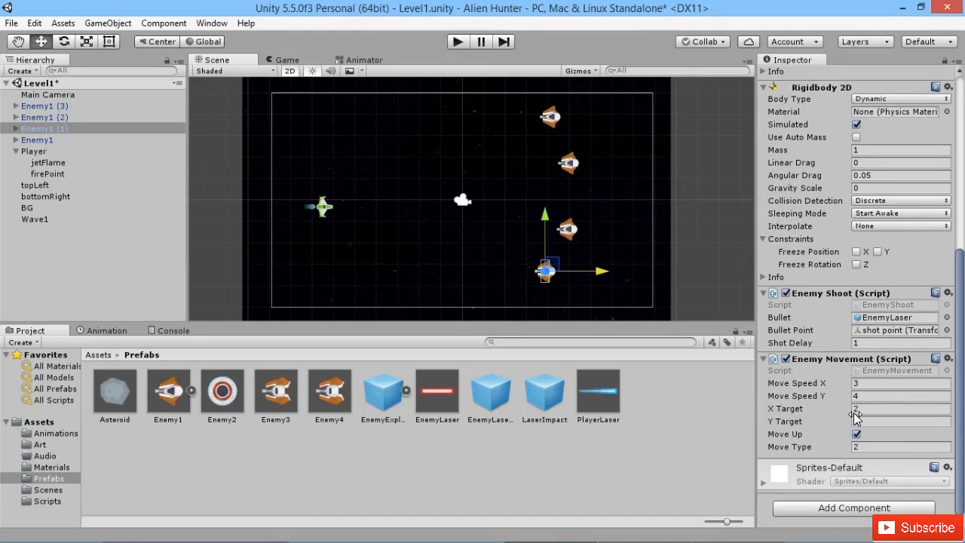
{"action": "left_click", "coordinate": [568, 228]}
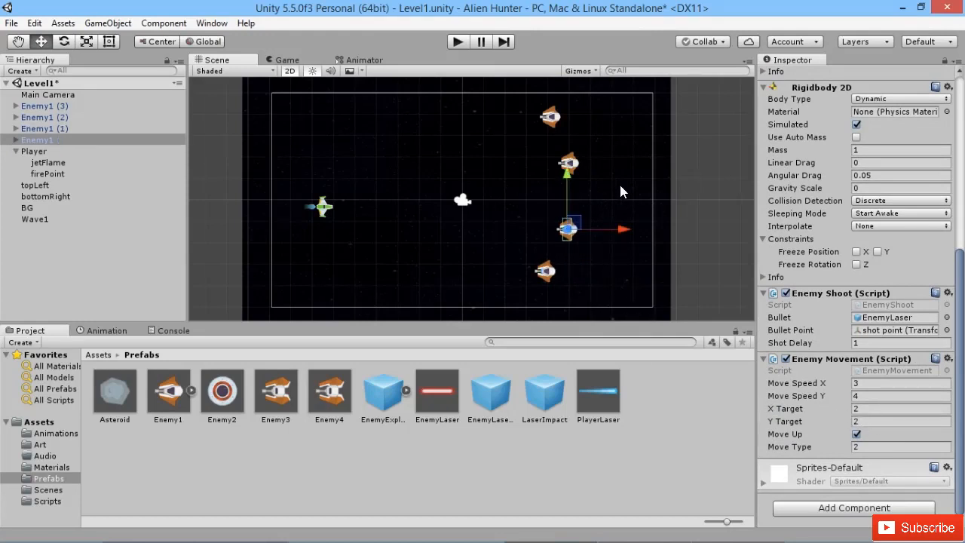
{"action": "left_click", "coordinate": [550, 116]}
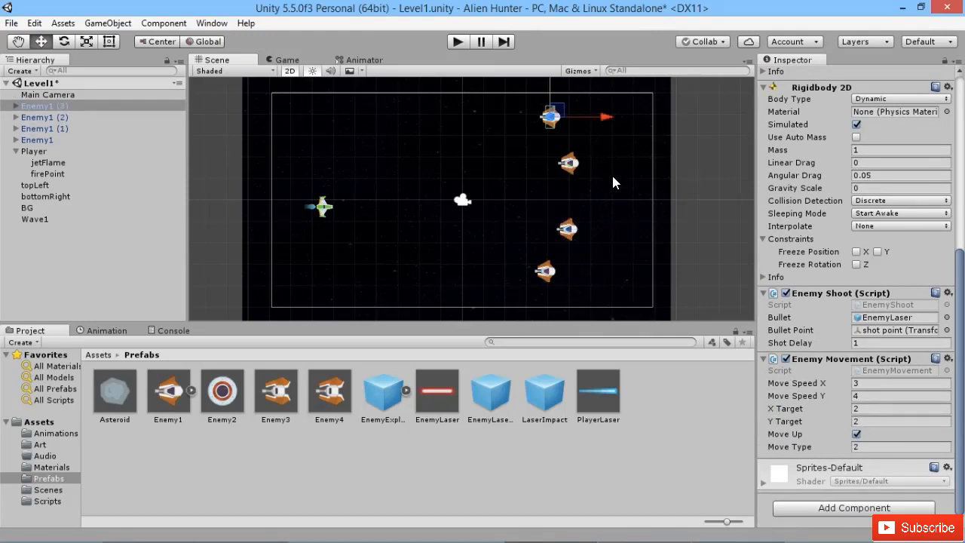
{"action": "left_click", "coordinate": [570, 163], "text": "shift"}
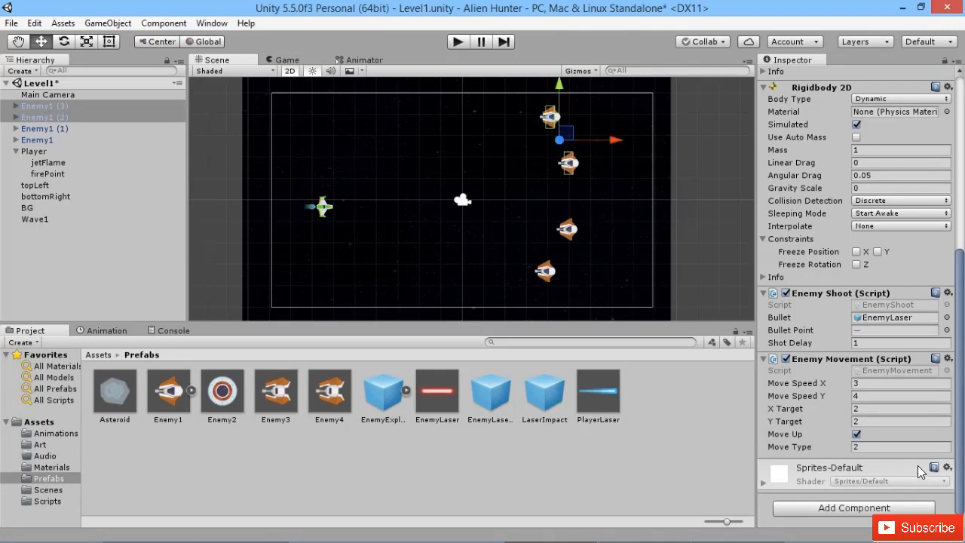
{"action": "left_click", "coordinate": [857, 435]}
{"action": "left_click", "coordinate": [171, 502]}
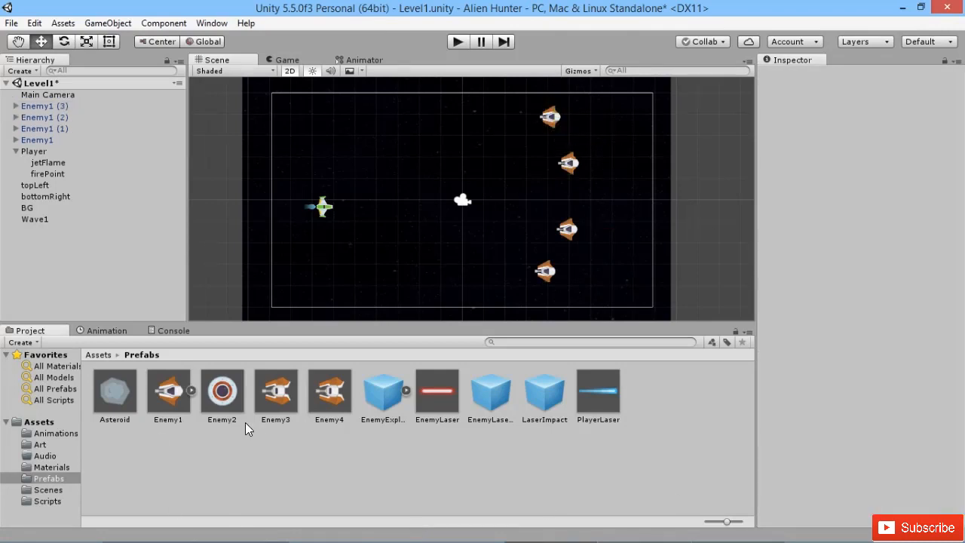
- Create an empty object from Wave1, move it out to the scene's root level and name it Wave2
{"action": "left_click", "coordinate": [46, 219]}
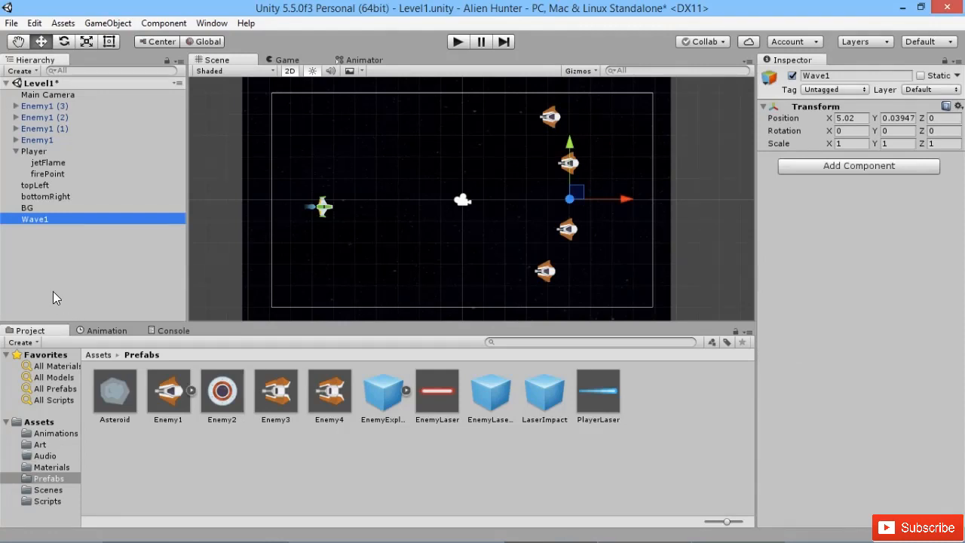
{"action": "right_click", "coordinate": [49, 257]}
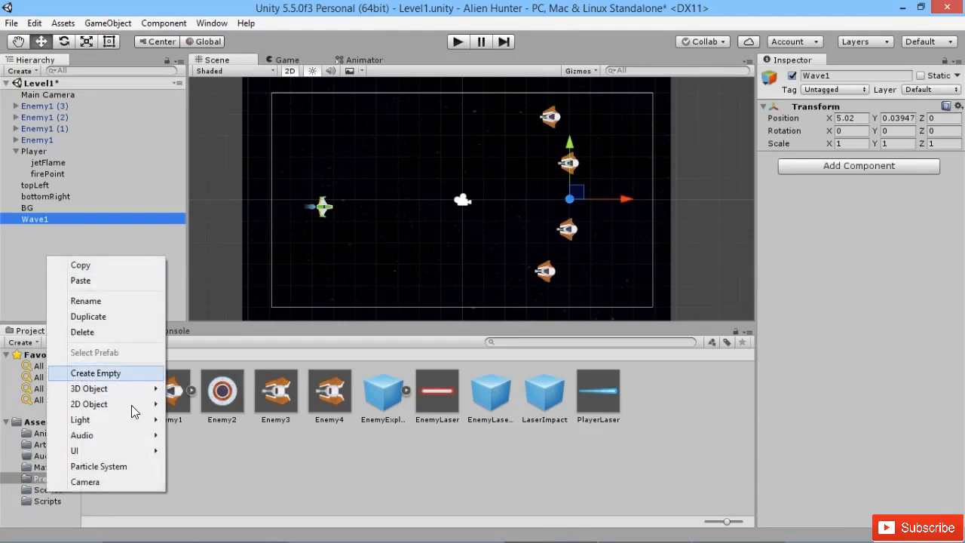
{"action": "left_click", "coordinate": [61, 372]}
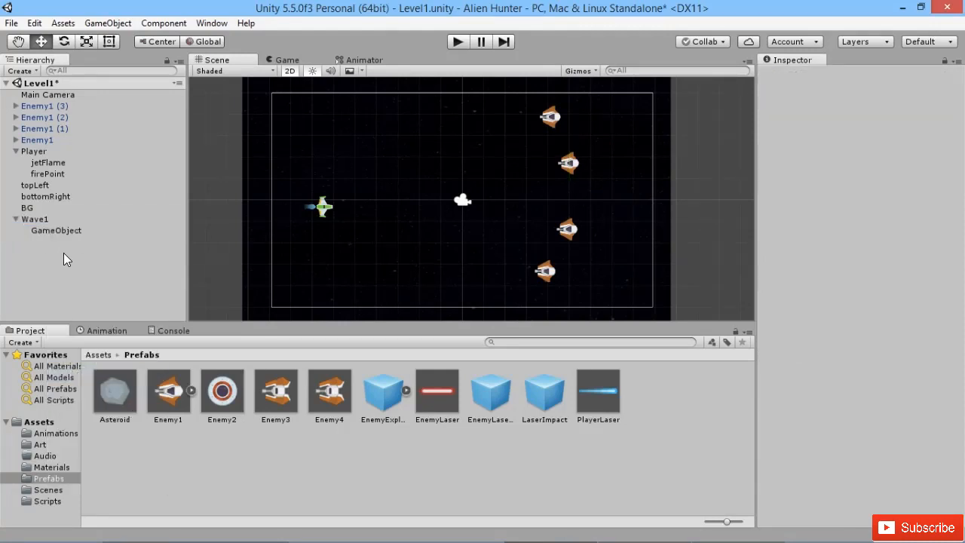
{"action": "left_click_drag", "start_coordinate": [54, 230], "coordinate": [37, 296]}
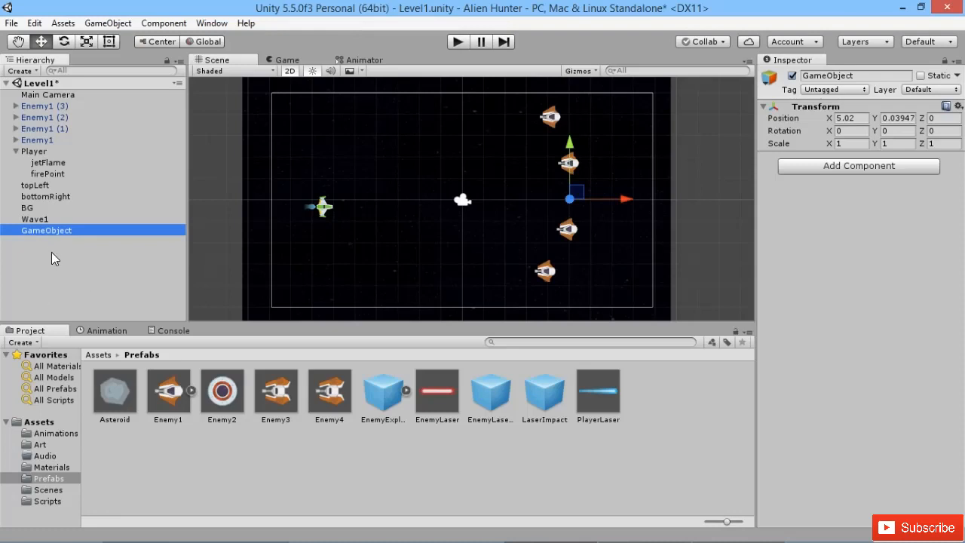
{"action": "key", "text": "F2"}
{"action": "type", "text": "Wave2"}
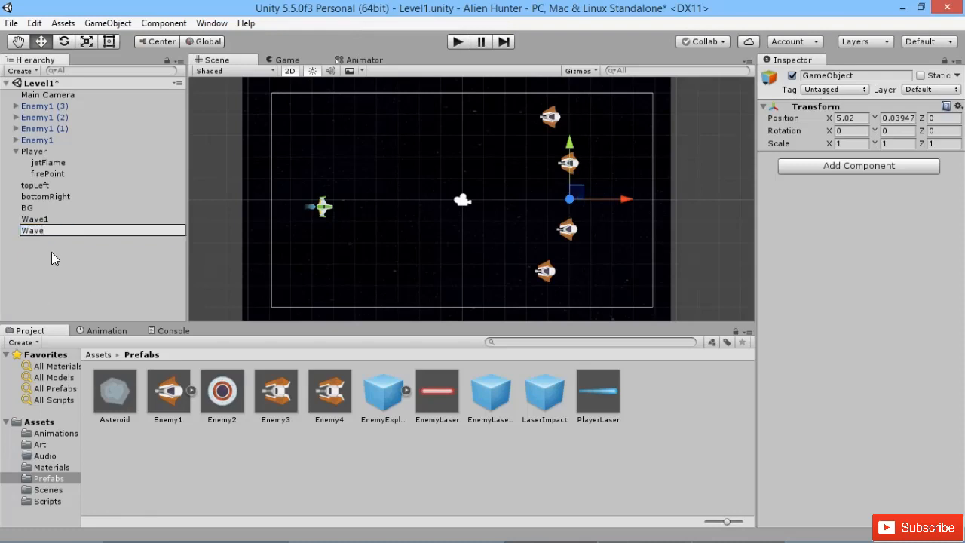
{"action": "key", "text": "Return"}
- Move Wave2 horizontally past the background's right edge, to about X 12.08
{"action": "middle_click_drag", "start_coordinate": [589, 226], "coordinate": [566, 226]}
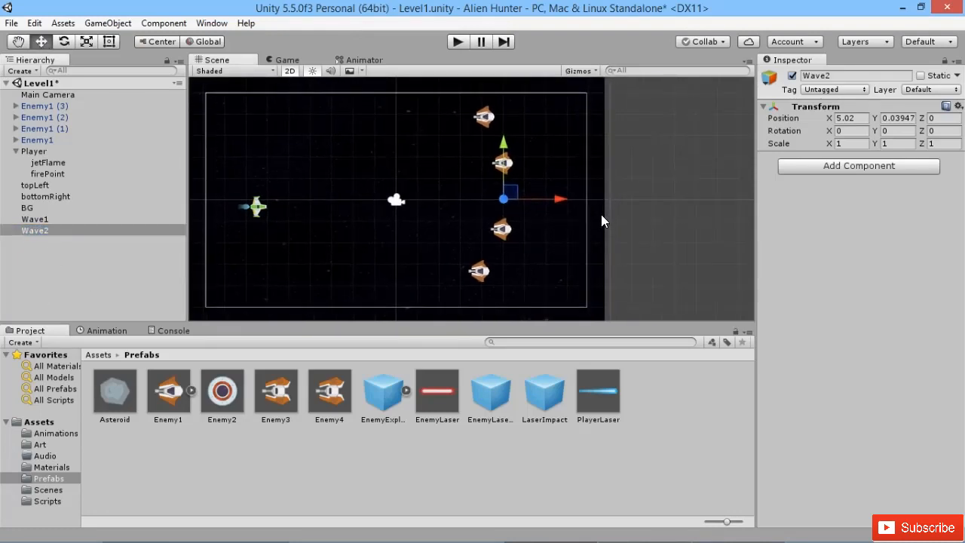
{"action": "left_click_drag", "start_coordinate": [558, 199], "coordinate": [763, 202]}
{"action": "middle_click_drag", "start_coordinate": [713, 226], "coordinate": [617, 233]}
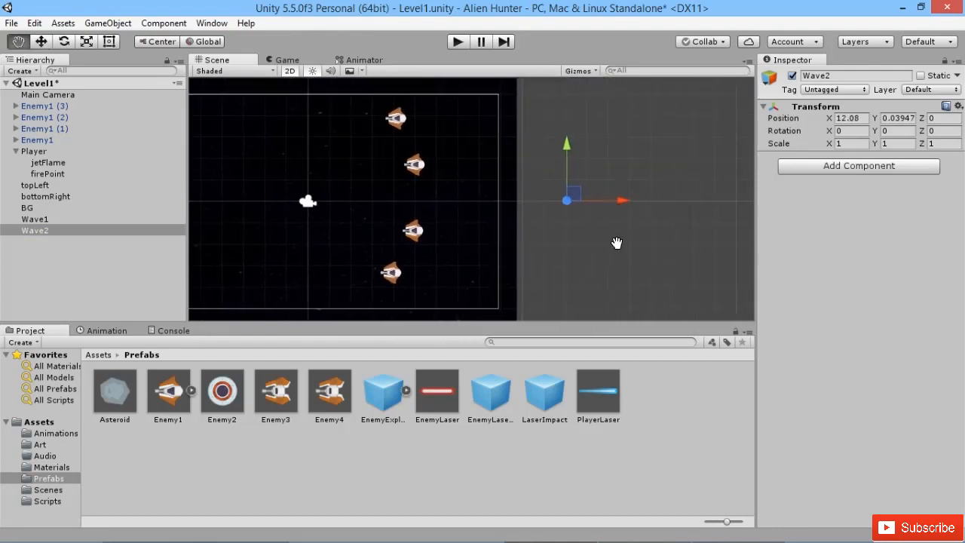
- Place four Enemy2 prefabs outside the camera view around Wave2, two in an upper row and two in a lower row
{"action": "left_click_drag", "start_coordinate": [231, 422], "coordinate": [608, 122]}
{"action": "left_click_drag", "start_coordinate": [231, 424], "coordinate": [650, 300]}
{"action": "left_click_drag", "start_coordinate": [229, 428], "coordinate": [699, 120]}
{"action": "left_click_drag", "start_coordinate": [245, 426], "coordinate": [749, 299]}
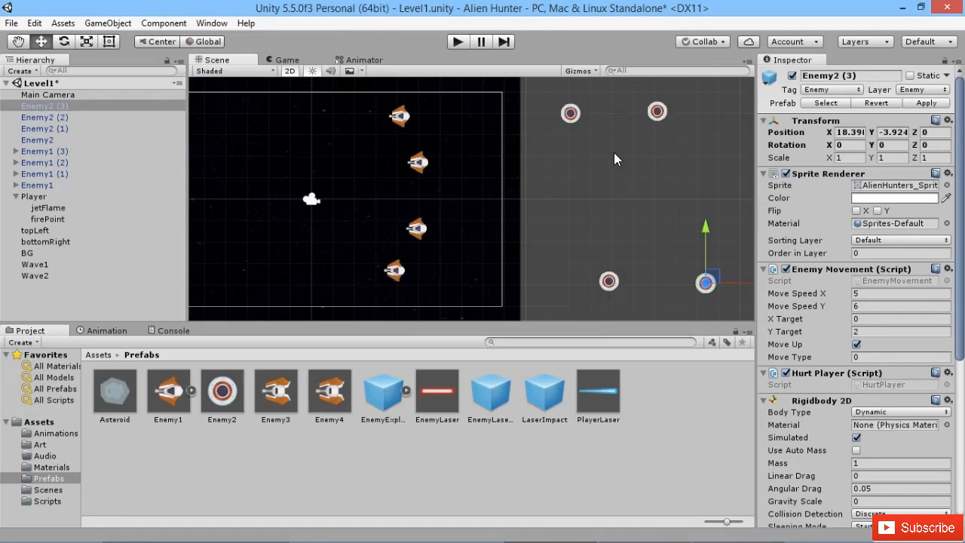
- Set Move Type to 1 in the Enemy Movement script for the two lower Enemy2 objects
{"action": "scroll", "coordinate": [865, 312], "scroll_direction": "down", "scroll_amount": 5}
{"action": "scroll", "coordinate": [862, 313], "scroll_direction": "down", "scroll_amount": 3}
{"action": "scroll", "coordinate": [874, 287], "scroll_direction": "up", "scroll_amount": 5}
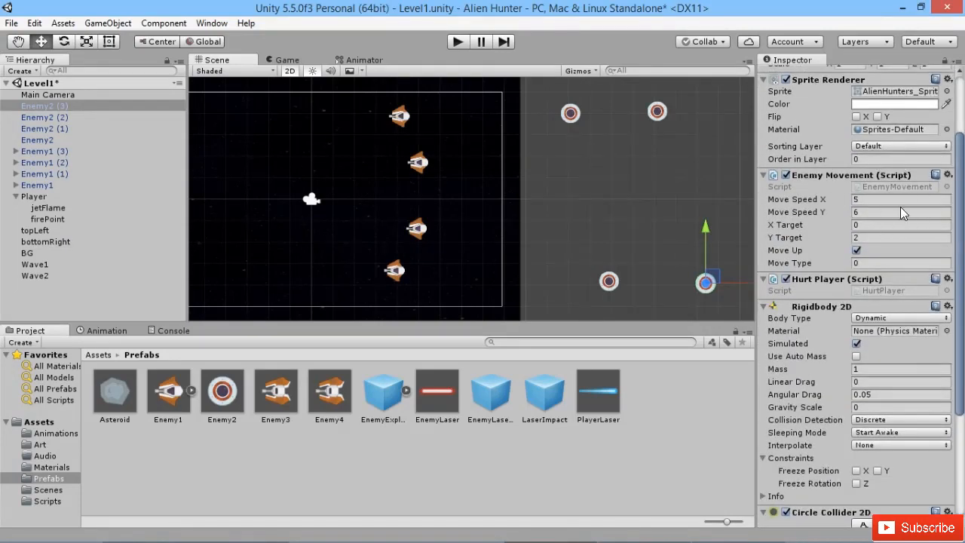
{"action": "scroll", "coordinate": [884, 292], "scroll_direction": "up", "scroll_amount": 3}
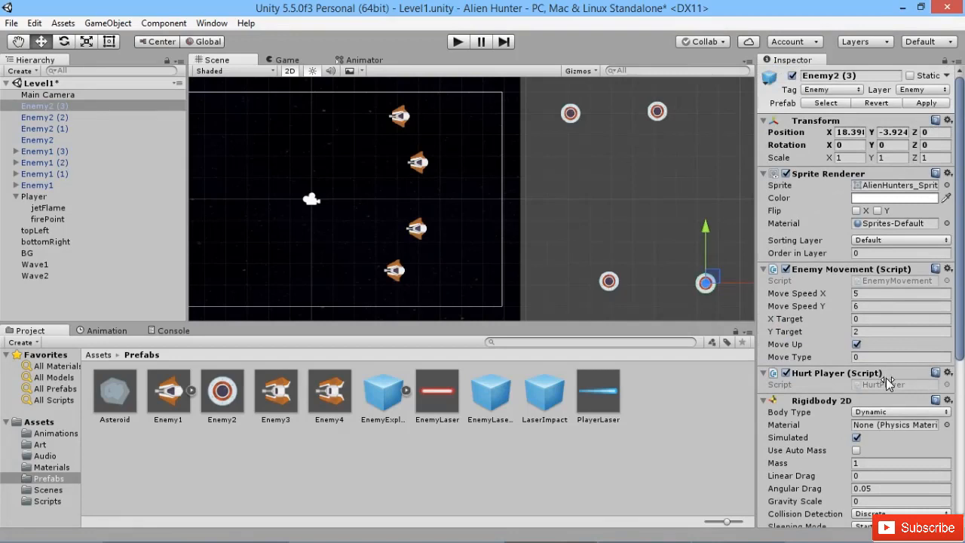
{"action": "left_click", "coordinate": [610, 281], "text": "shift"}
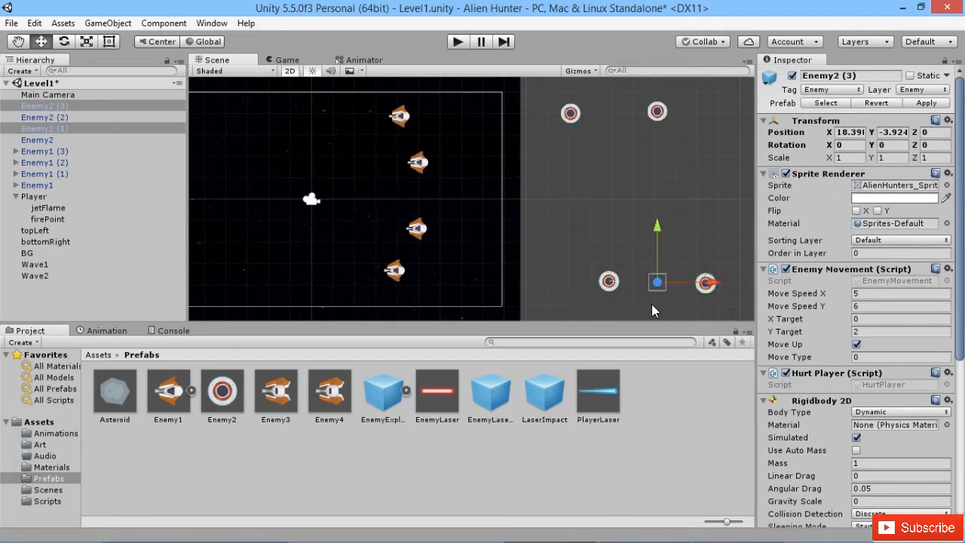
{"action": "left_click", "coordinate": [899, 358]}
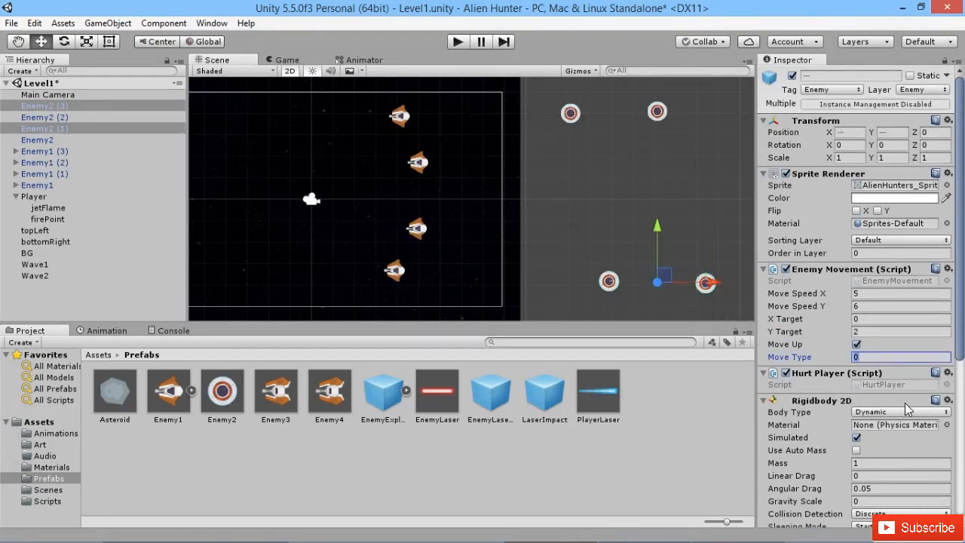
{"action": "type", "text": "1"}
{"action": "key", "text": "Return"}
- Set X Target to 3 in the Enemy Movement script for all four Enemy2 objects
{"action": "left_click", "coordinate": [657, 112]}
{"action": "left_click", "coordinate": [571, 113], "text": "shift"}
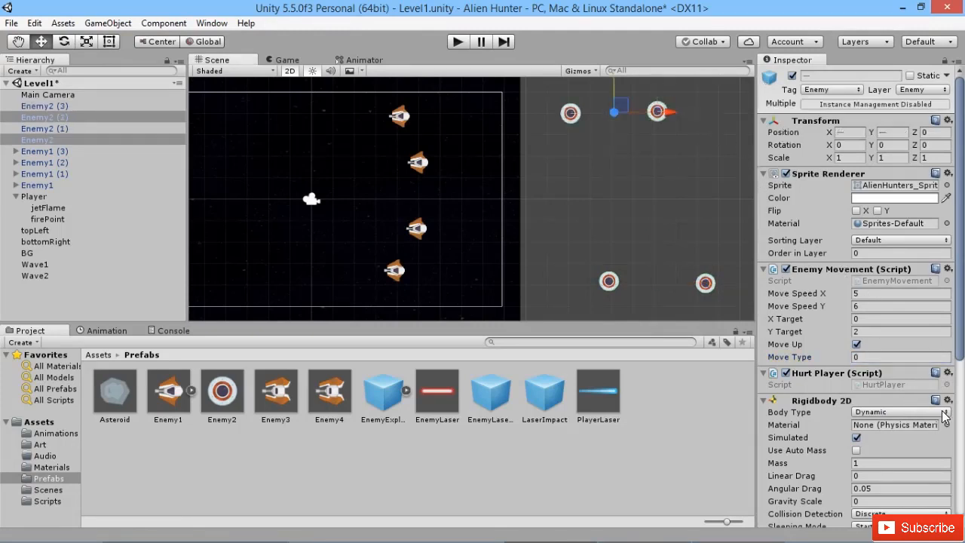
{"action": "left_click", "coordinate": [908, 359]}
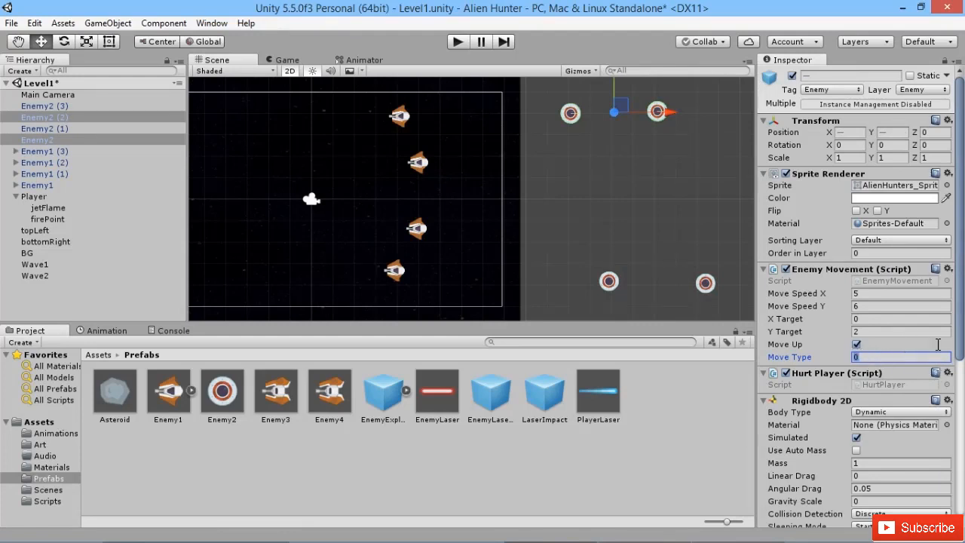
{"action": "left_click", "coordinate": [608, 281], "text": "shift"}
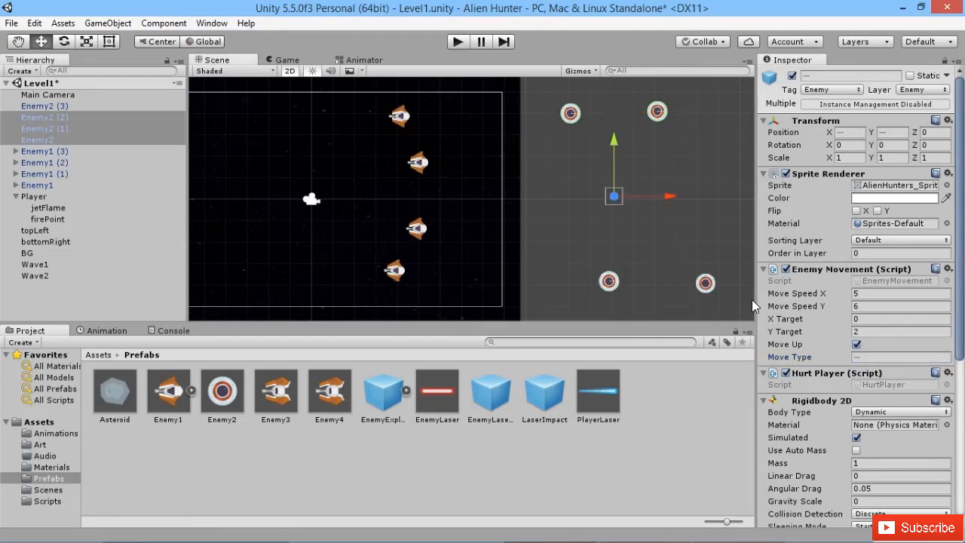
{"action": "left_click", "coordinate": [705, 283], "text": "shift"}
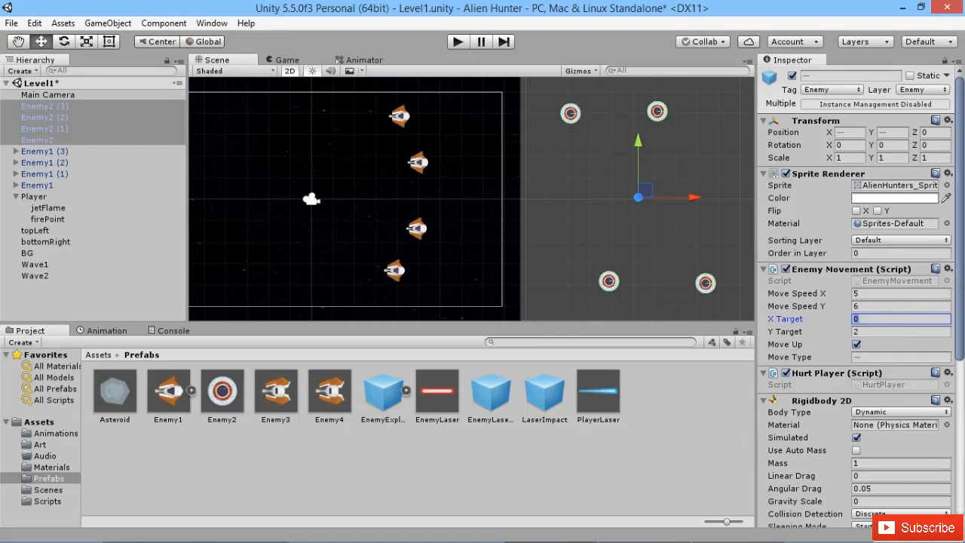
{"action": "type", "text": "3"}
- Parent the four Enemy2 objects to Wave2 and the four Enemy1 objects to Wave1, and collapse both groups
{"action": "left_click_drag", "start_coordinate": [37, 129], "coordinate": [49, 294]}
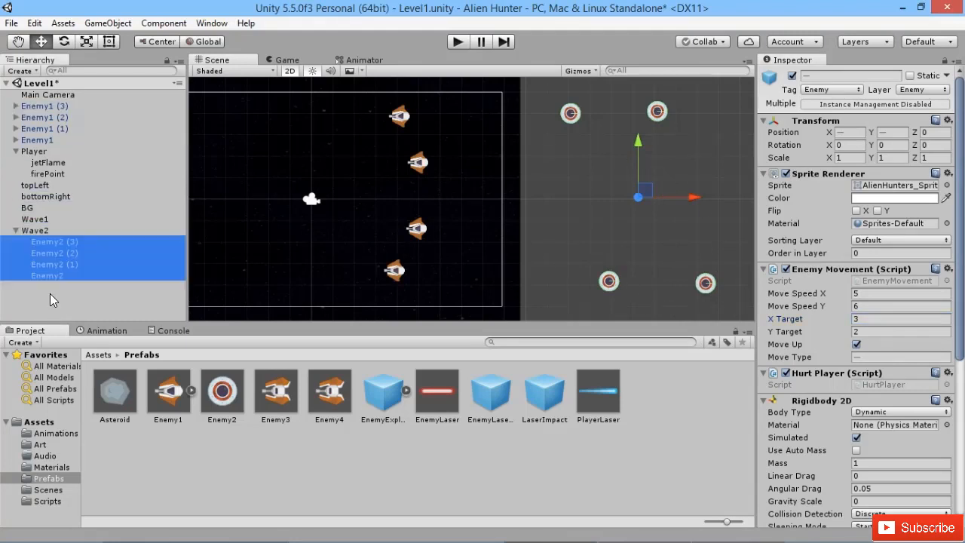
{"action": "left_click", "coordinate": [46, 140]}
{"action": "left_click", "coordinate": [45, 106], "text": "shift"}
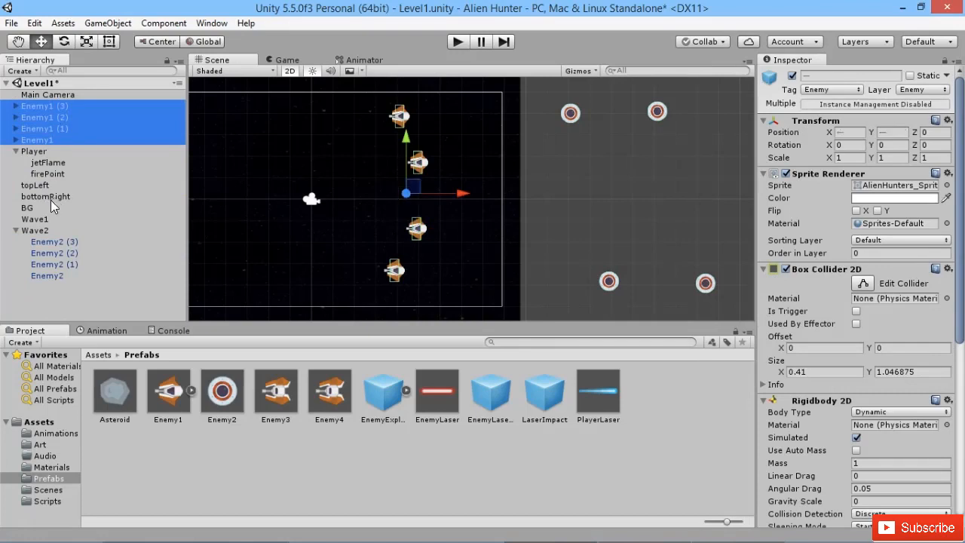
{"action": "left_click_drag", "start_coordinate": [41, 156], "coordinate": [42, 220]}
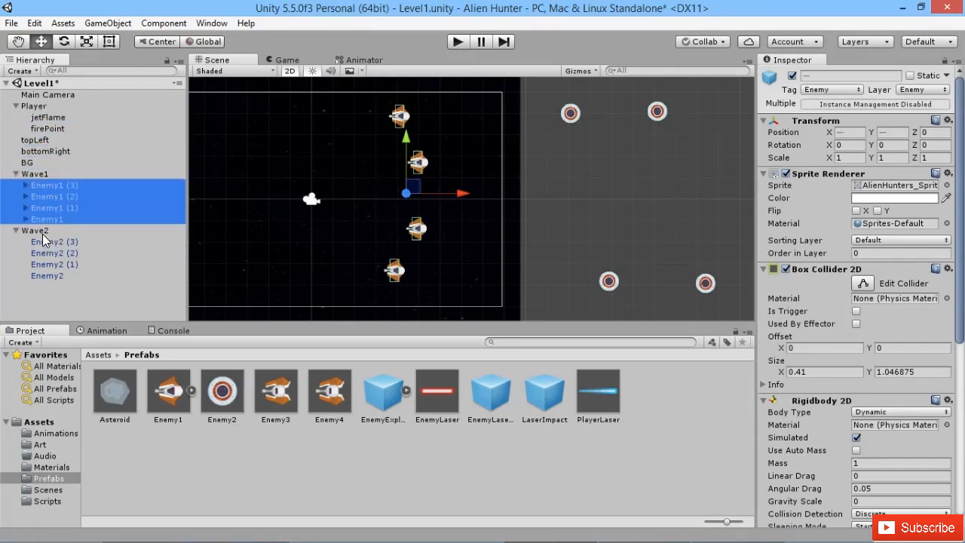
{"action": "left_click", "coordinate": [15, 230]}
{"action": "left_click", "coordinate": [15, 173]}
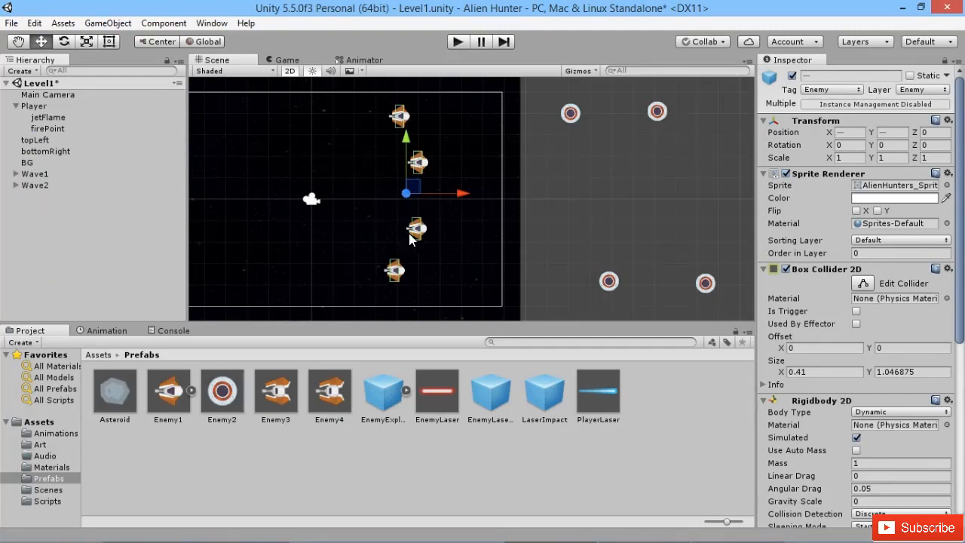
- Create a folder named Waves inside the Prefabs folder
{"action": "left_click", "coordinate": [462, 467]}
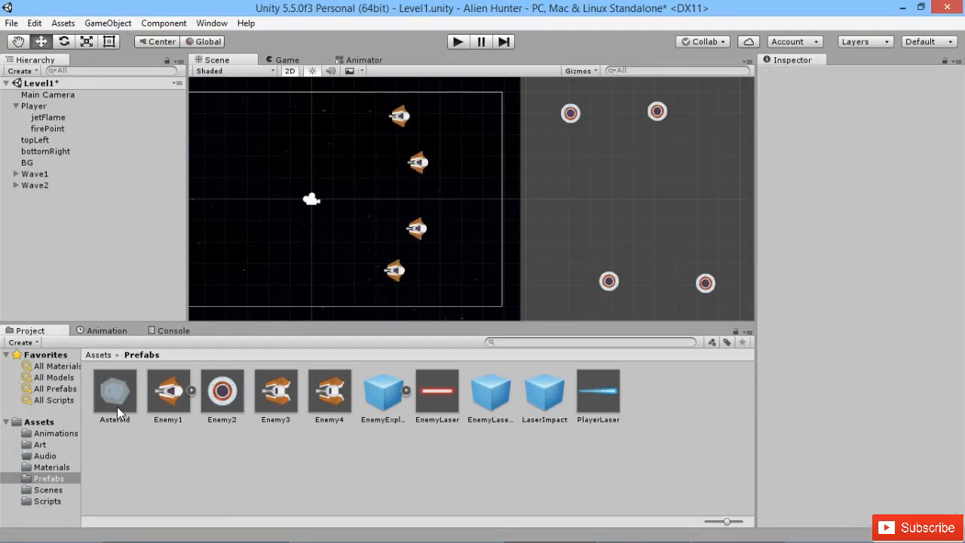
{"action": "right_click", "coordinate": [281, 476]}
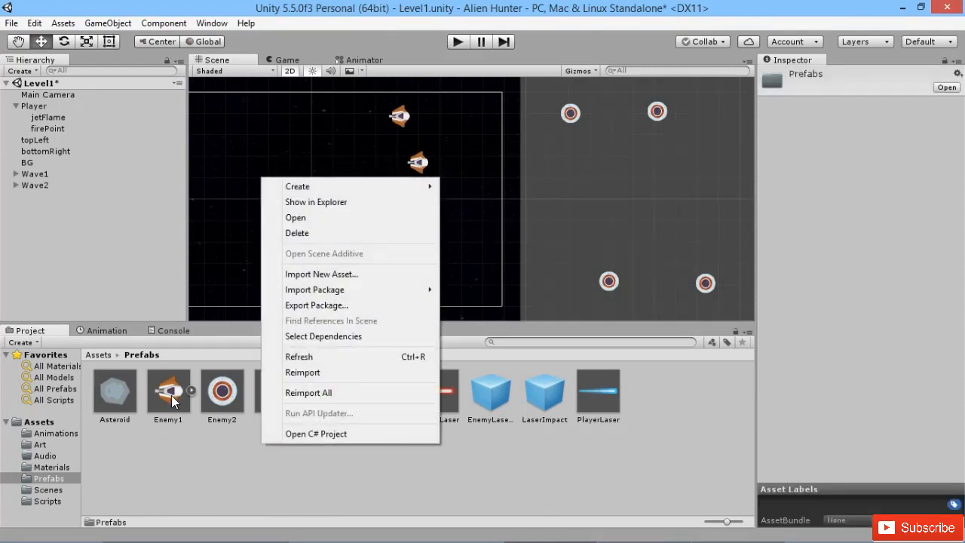
{"action": "mouse_move", "coordinate": [372, 201]}
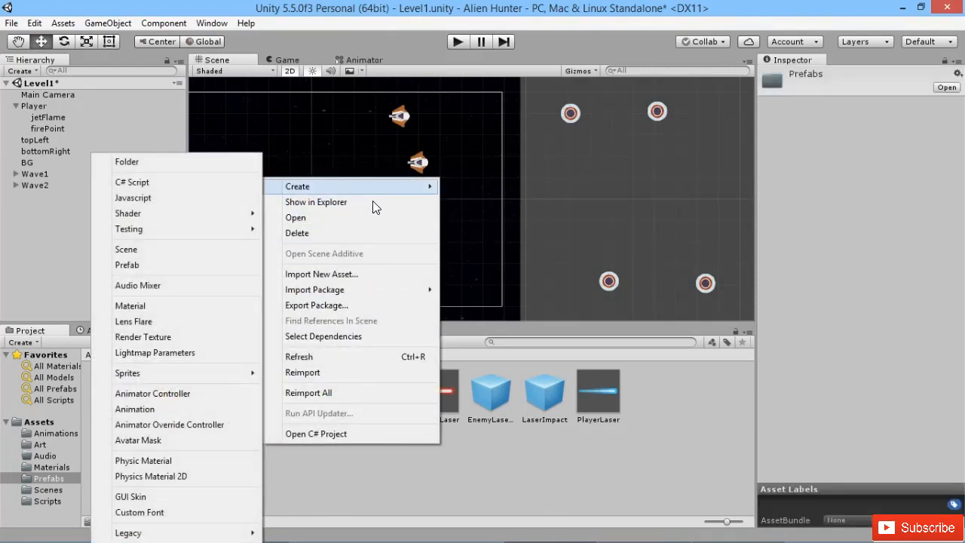
{"action": "left_click", "coordinate": [199, 163]}
{"action": "type", "text": "Waves"}
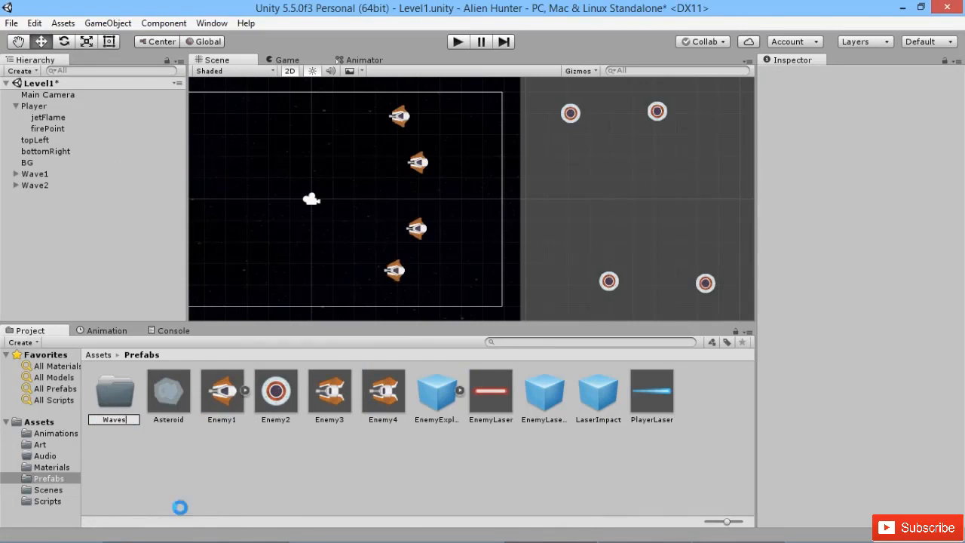
{"action": "key", "text": "Return"}
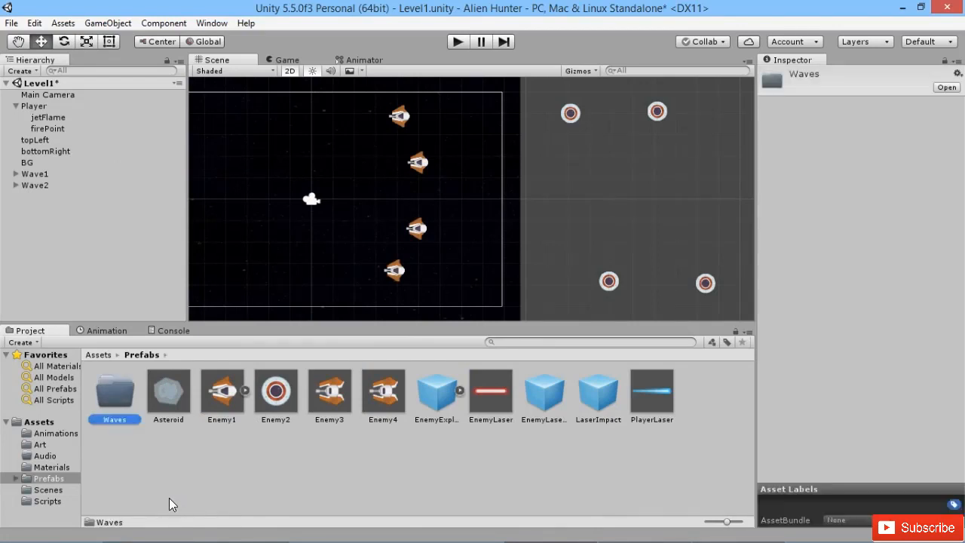
- Create a subfolder named Level1 inside the Waves folder
{"action": "double_click", "coordinate": [121, 411]}
{"action": "right_click", "coordinate": [166, 456]}
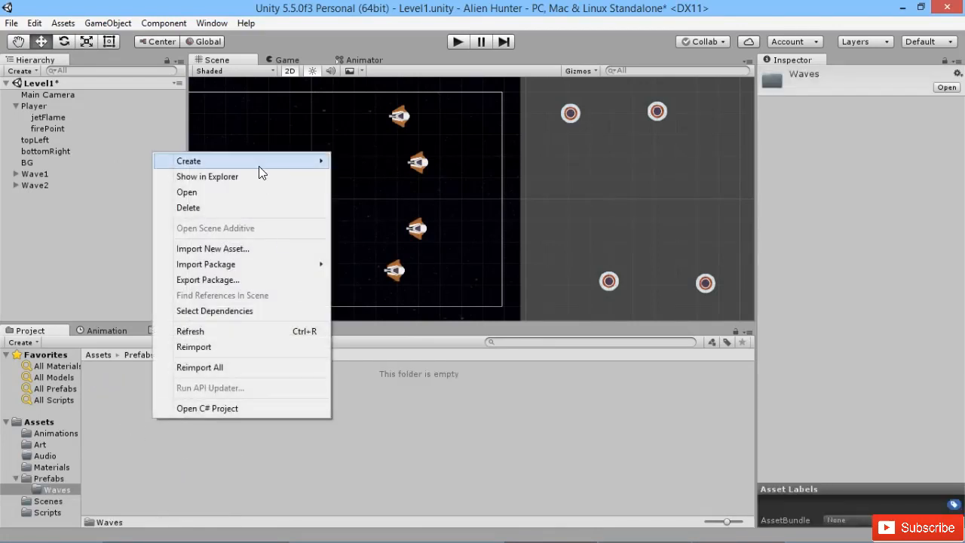
{"action": "mouse_move", "coordinate": [259, 166]}
{"action": "left_click", "coordinate": [407, 161]}
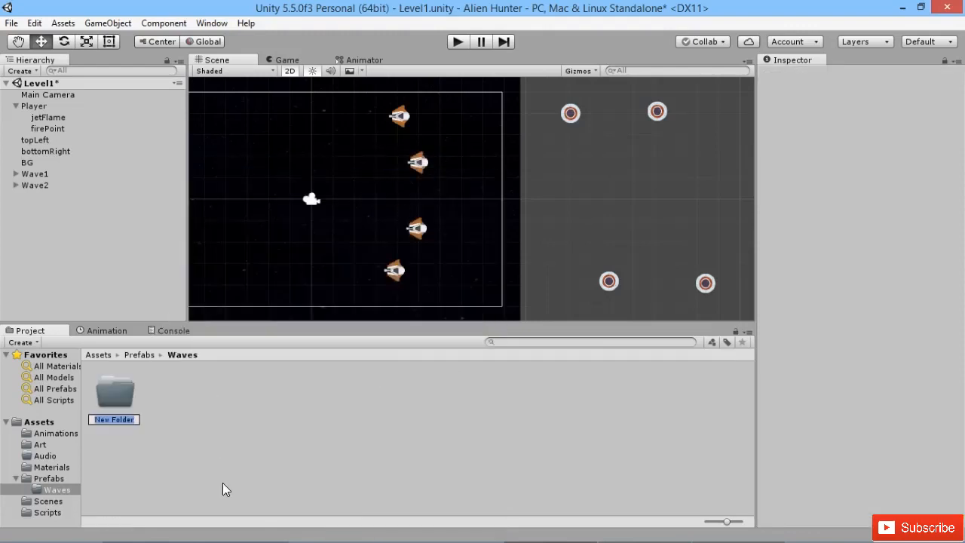
{"action": "type", "text": "Level1"}
{"action": "key", "text": "Return"}
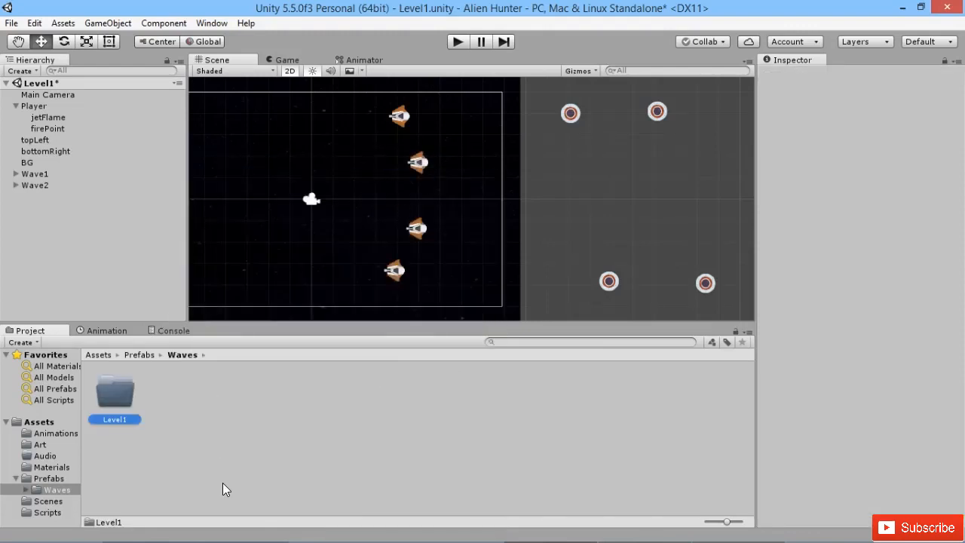
- Save the Wave1 and Wave2 scene objects as prefabs in the Waves/Level1 folder
{"action": "double_click", "coordinate": [132, 411]}
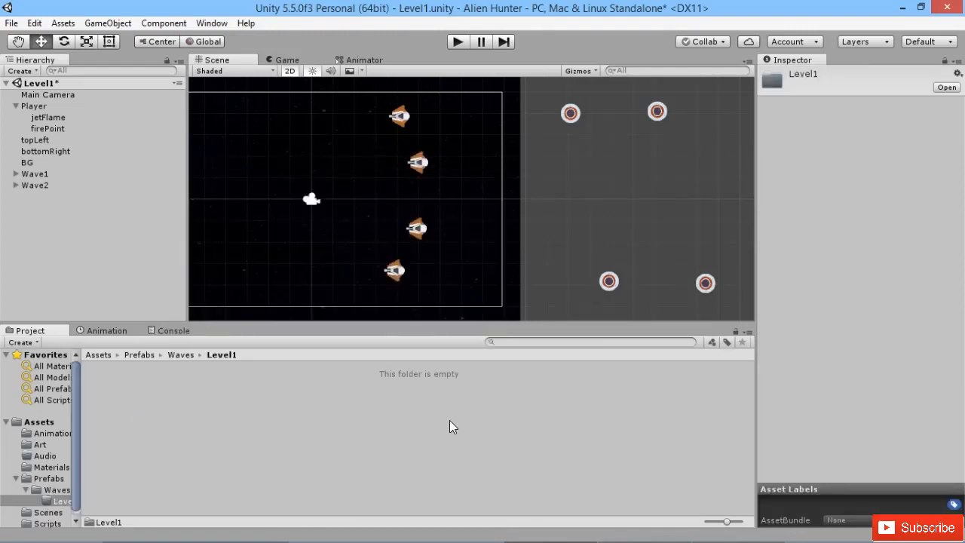
{"action": "left_click_drag", "start_coordinate": [38, 175], "coordinate": [204, 407]}
{"action": "left_click_drag", "start_coordinate": [35, 186], "coordinate": [232, 457]}
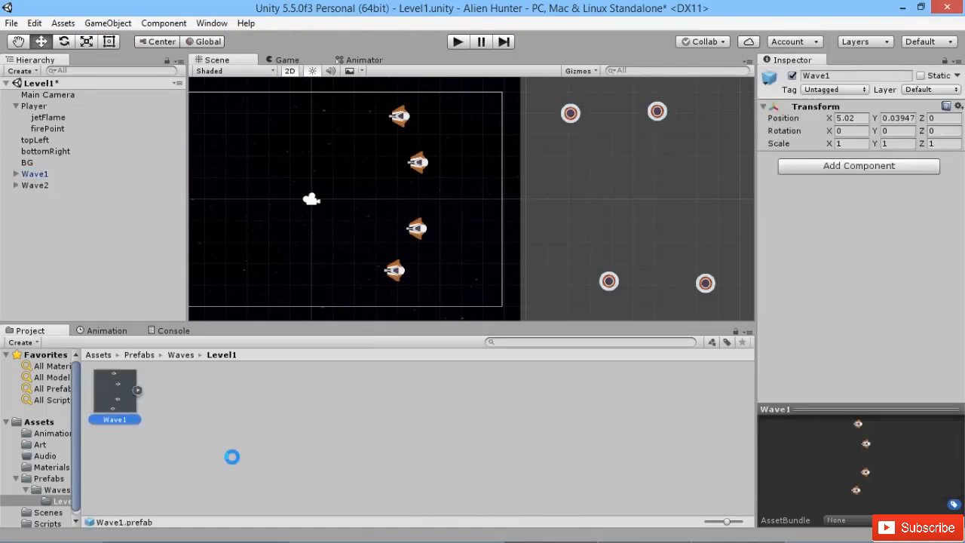
{"action": "left_click", "coordinate": [30, 222]}
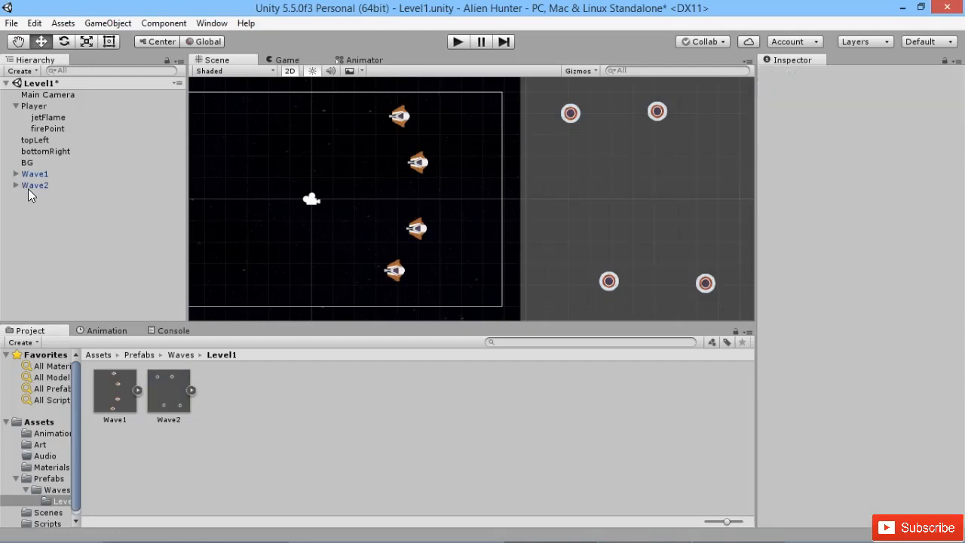
- Play-test the level to check how both enemy waves behave, and stop the game
{"action": "left_click", "coordinate": [35, 174]}
{"action": "left_click", "coordinate": [320, 135]}
{"action": "left_click", "coordinate": [458, 41]}
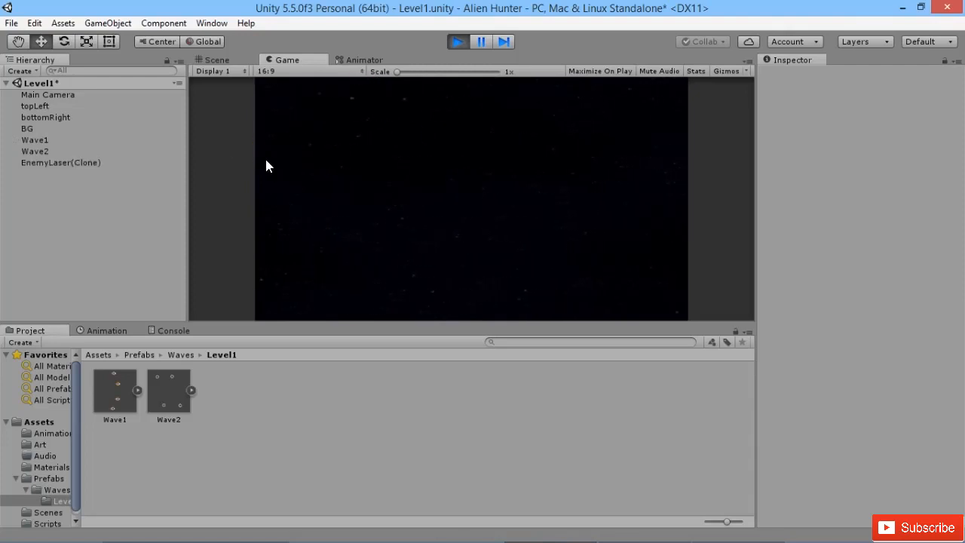
{"action": "left_click", "coordinate": [458, 41]}
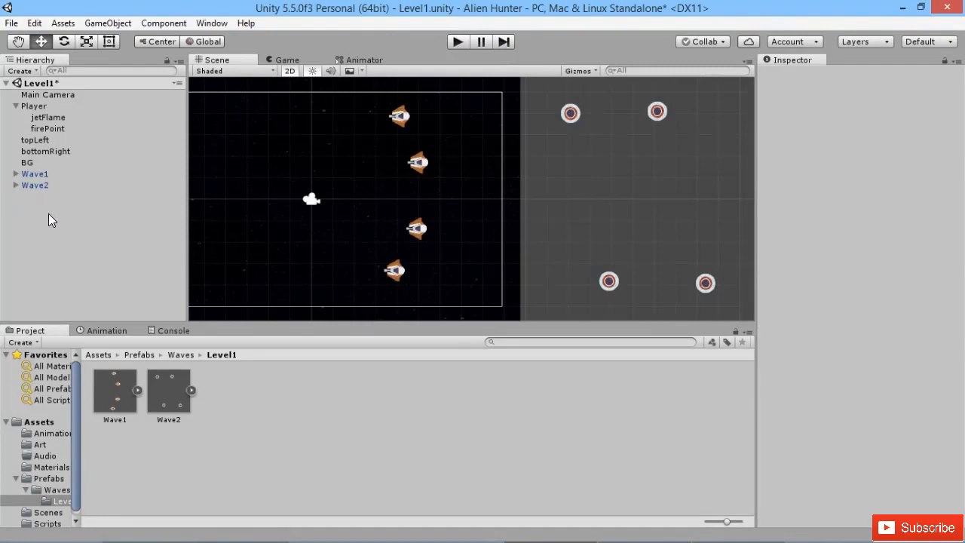
- Delete the Wave1 and Wave2 objects from the Level1 scene, keeping their prefabs
{"action": "left_click", "coordinate": [35, 174]}
{"action": "left_click", "coordinate": [35, 185], "text": "shift"}
{"action": "left_click", "coordinate": [40, 196]}
{"action": "left_click", "coordinate": [35, 185]}
{"action": "left_click", "coordinate": [35, 174], "text": "shift"}
{"action": "key", "text": "Delete"}
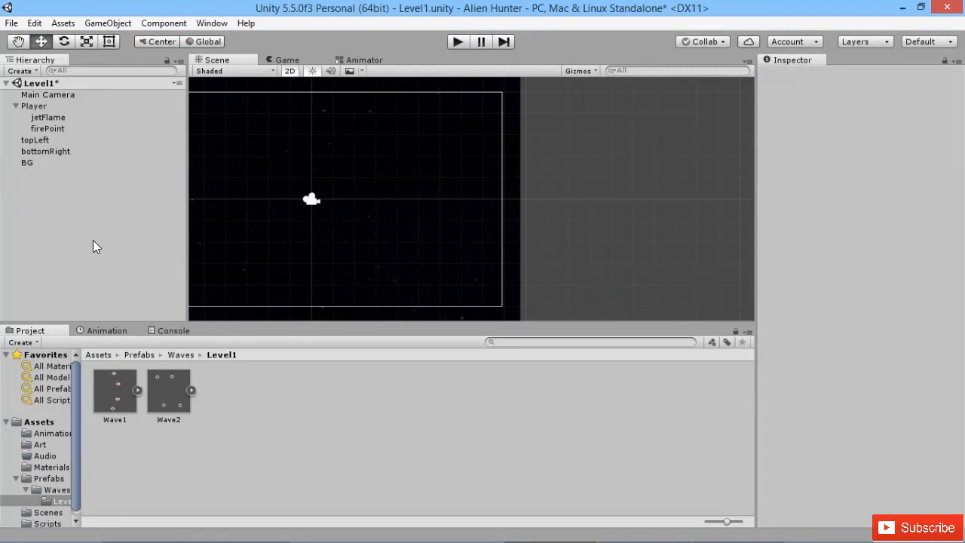